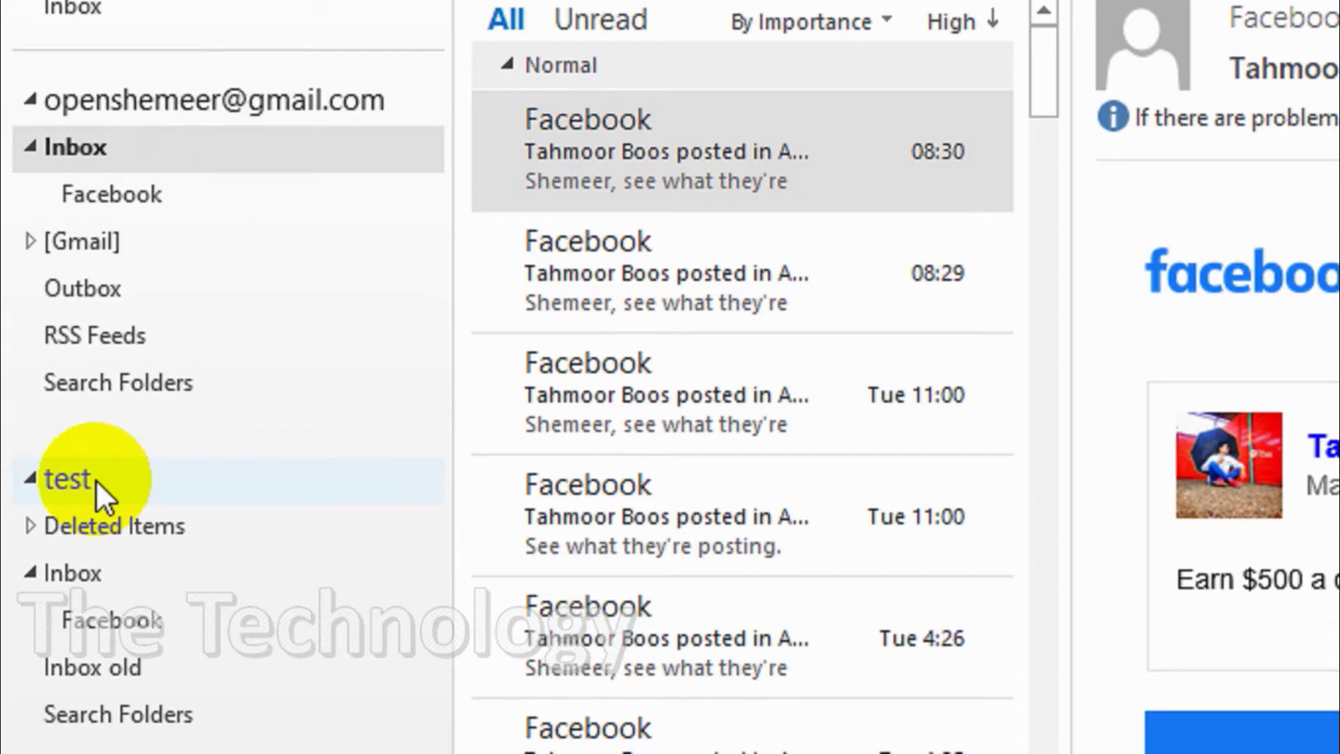
- Select the 'test' data file in the folder pane and toggle its folder tree
left_click(131, 488)
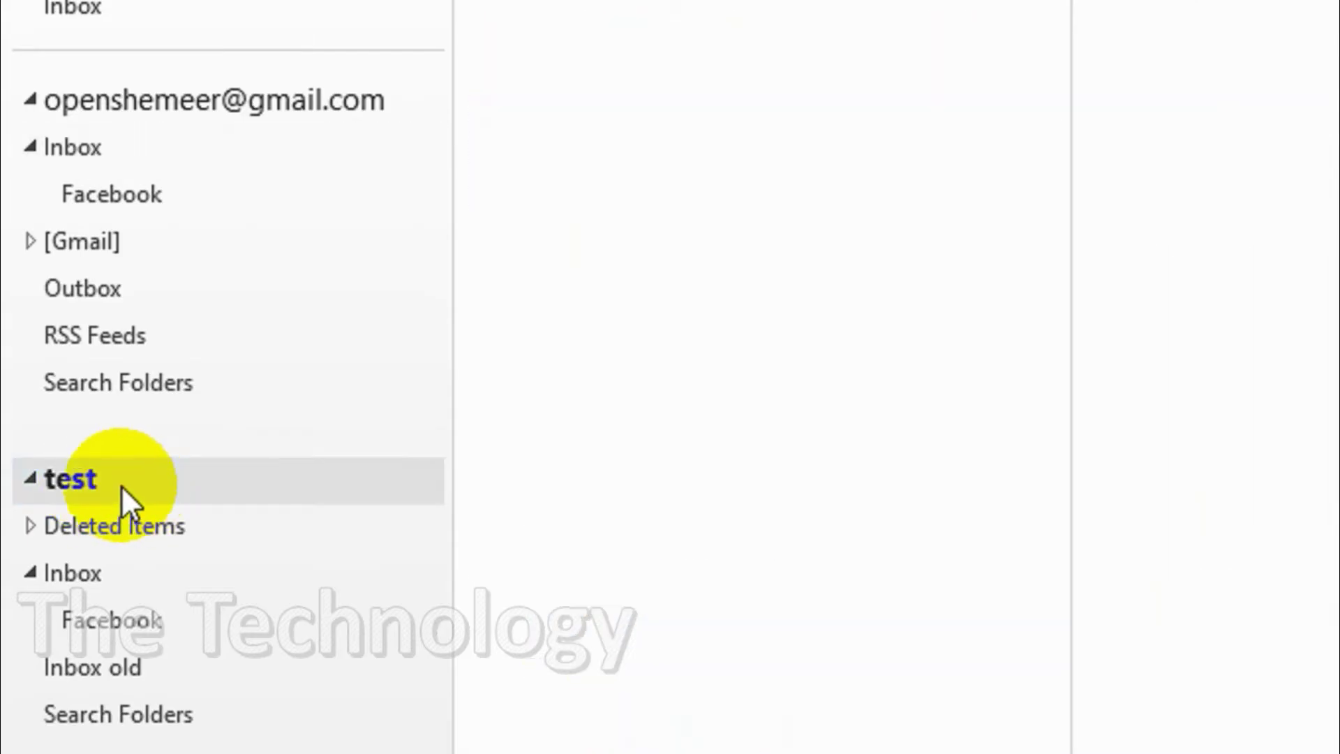
left_click(32, 479)
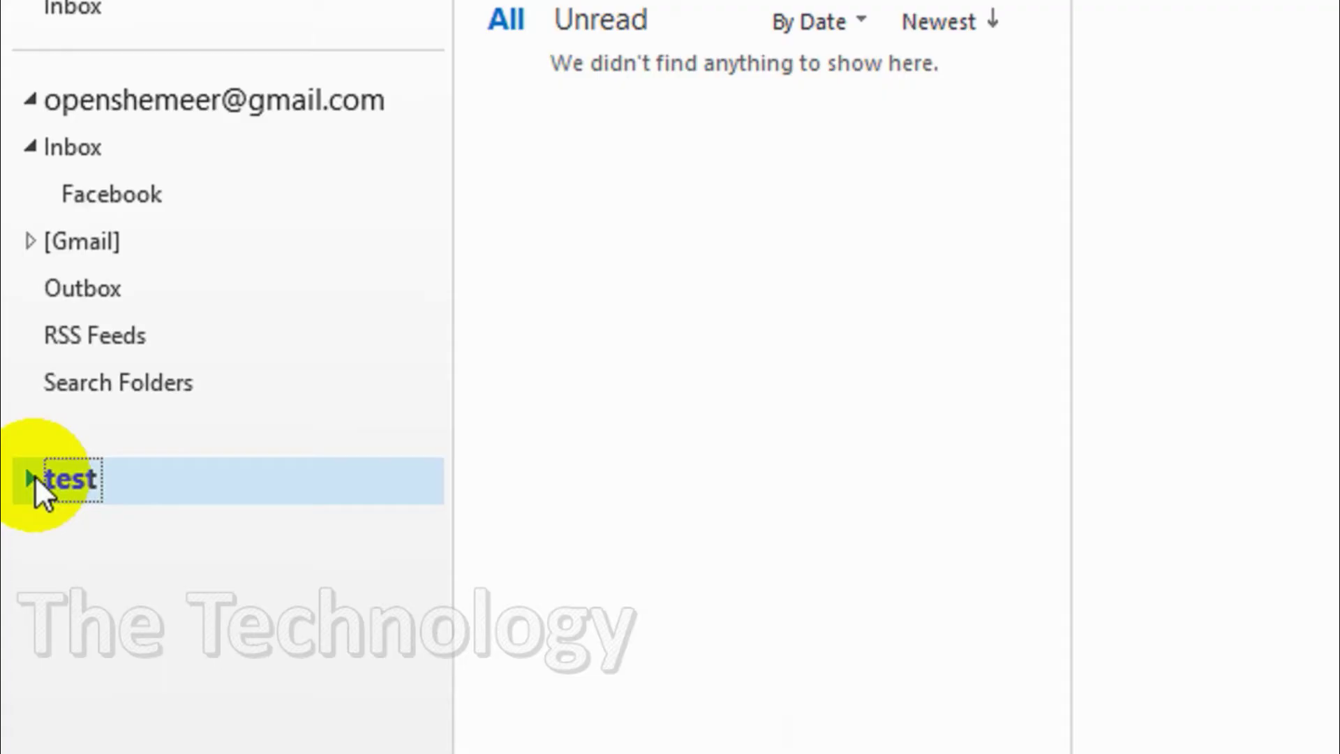
- Collapse test's Inbox and show Account Settings' Data Files list with the Gmail file and test.pst
left_click(30, 573)
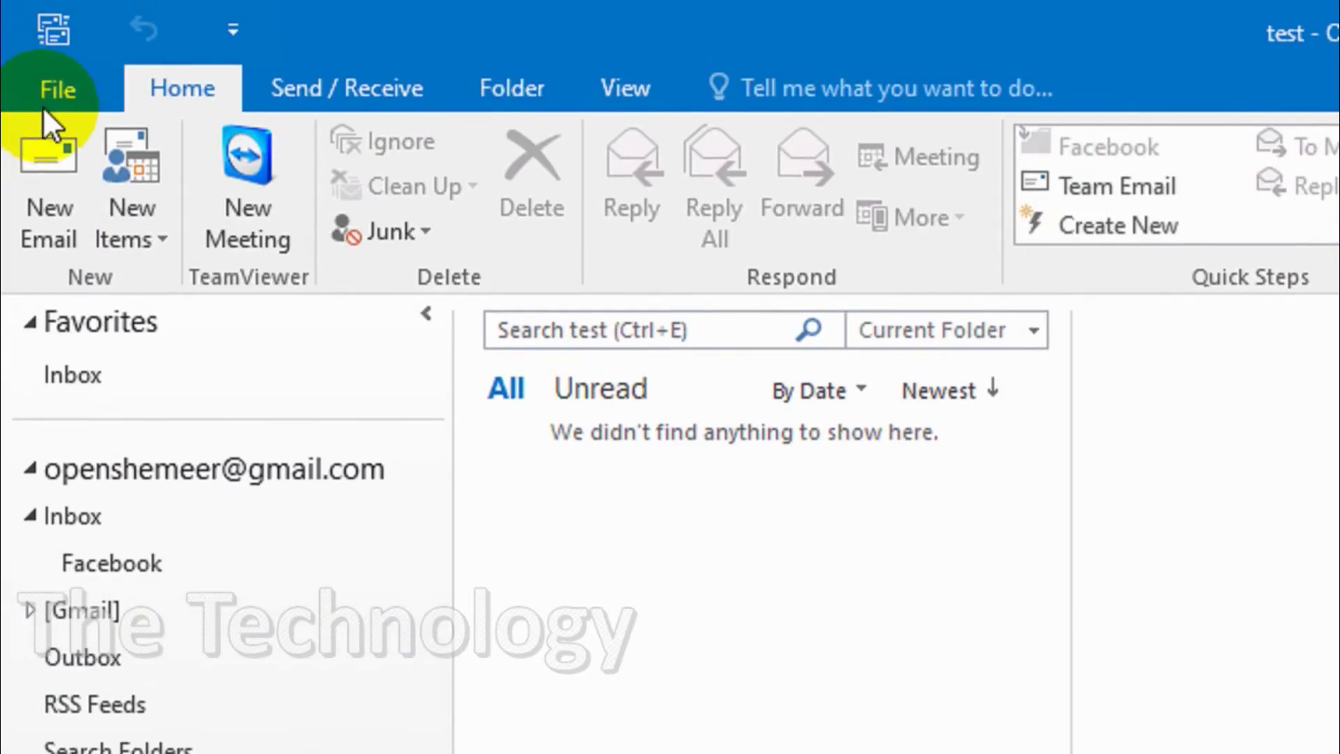
left_click(48, 98)
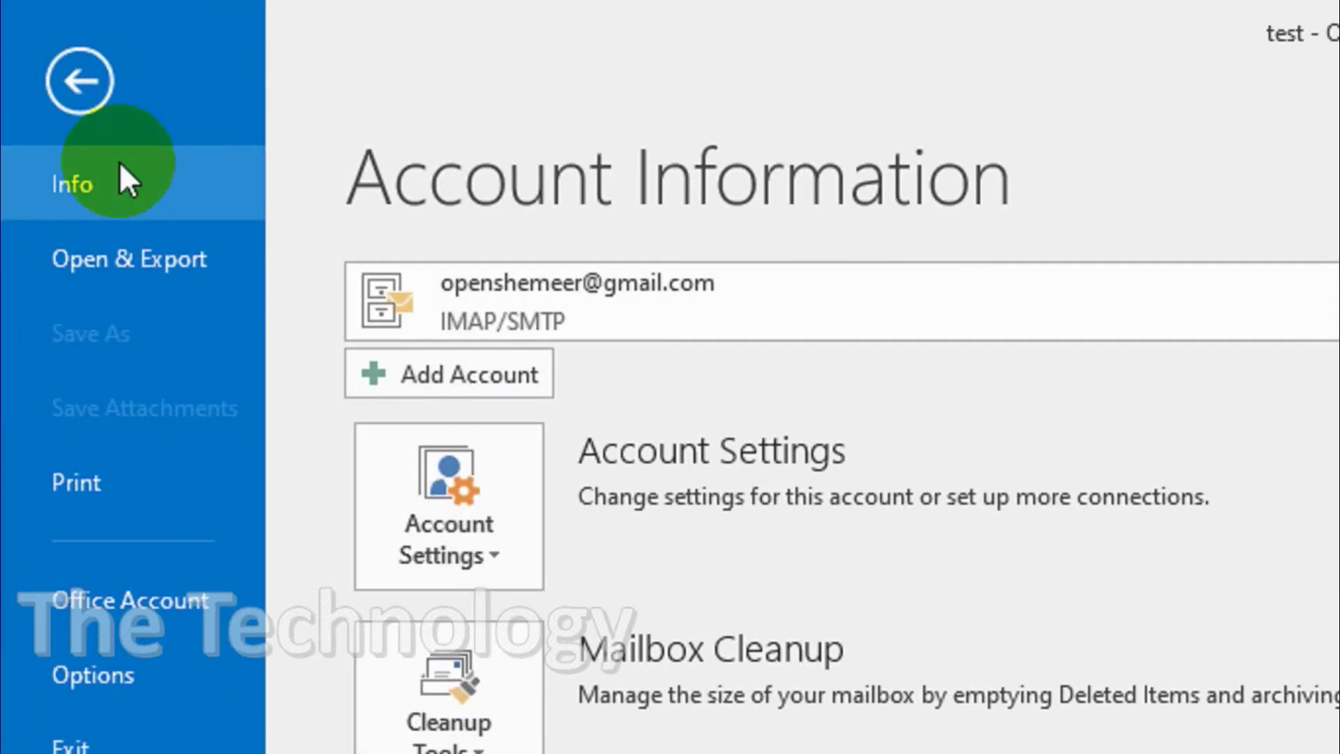
left_click(434, 520)
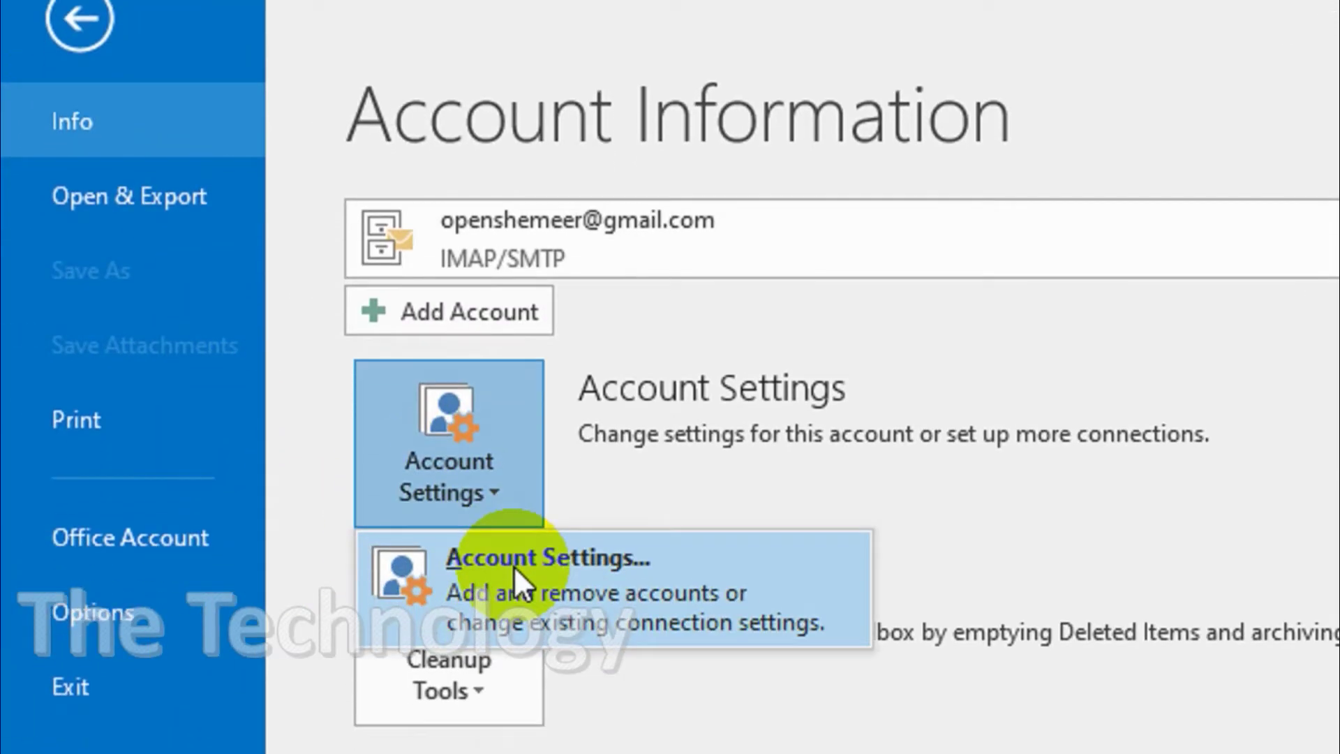
left_click(515, 616)
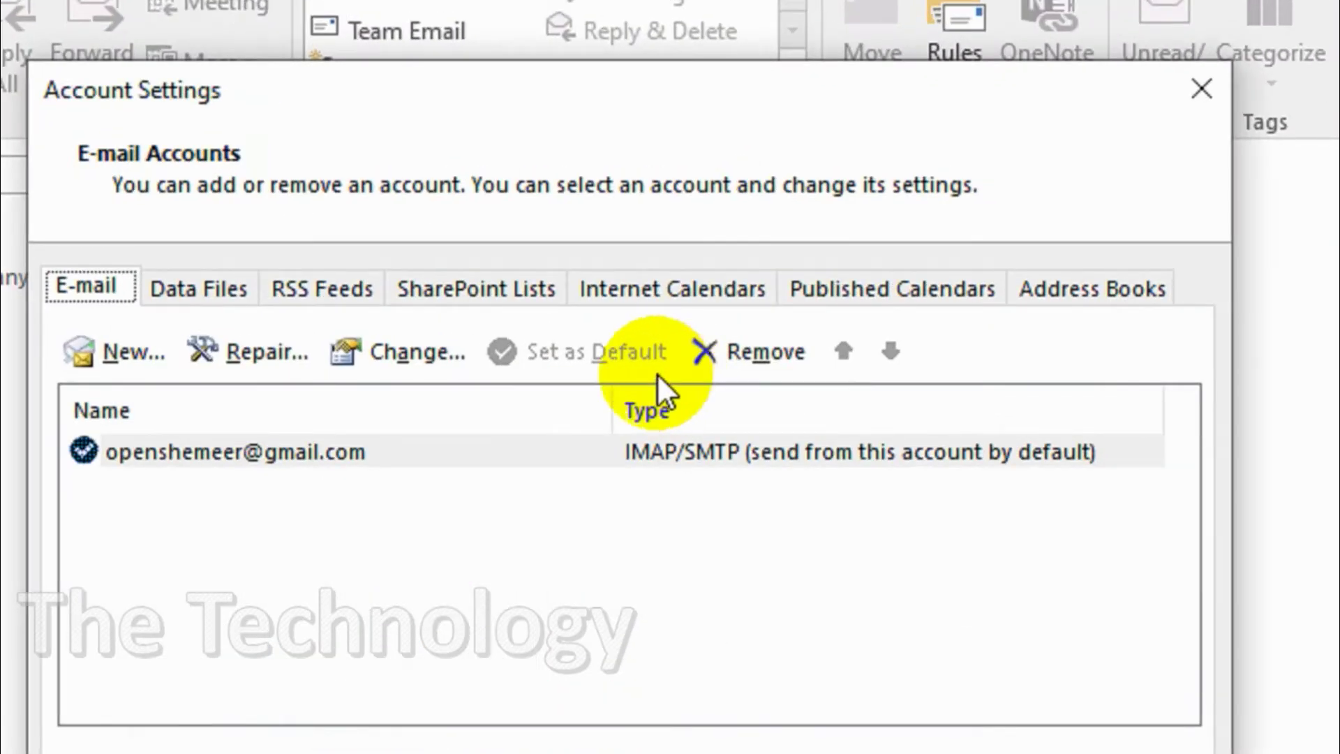
left_click(240, 288)
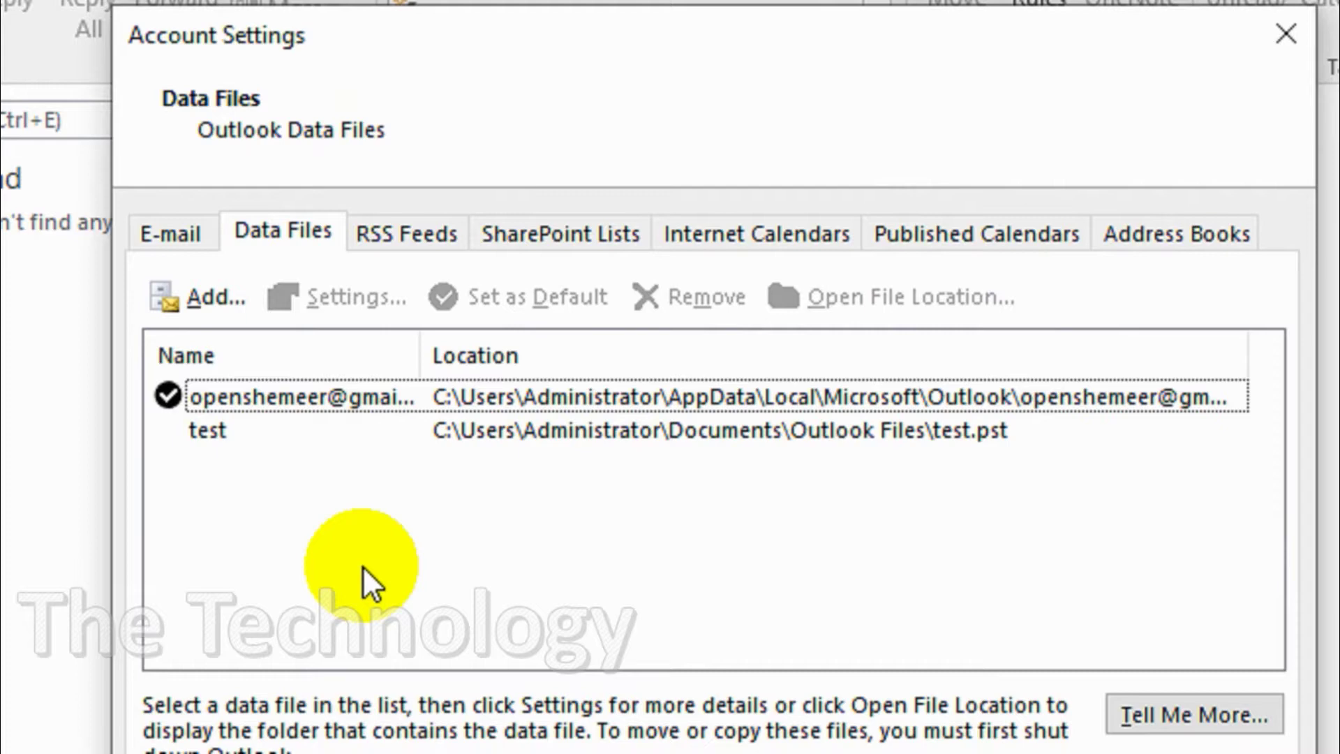
- Remove the 'test' data file from the Data Files list, confirming with Yes
left_click(336, 444)
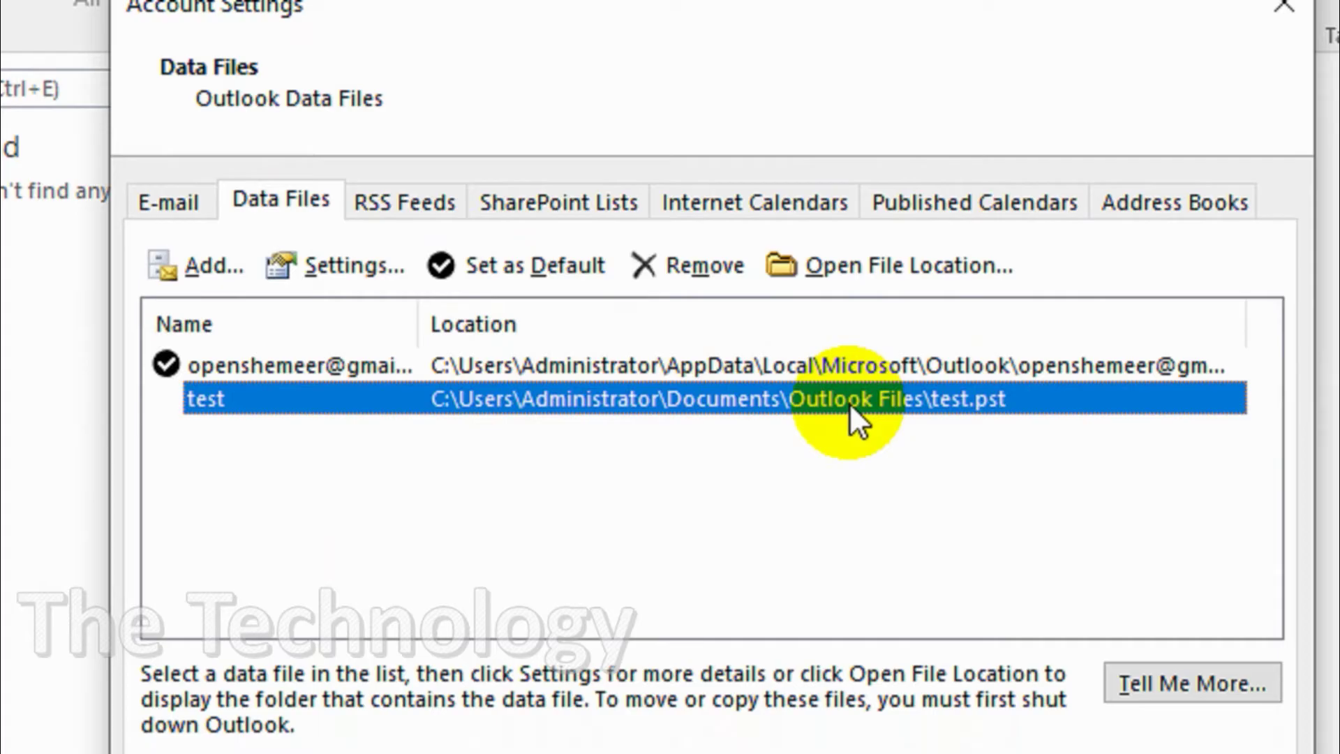
left_click(683, 274)
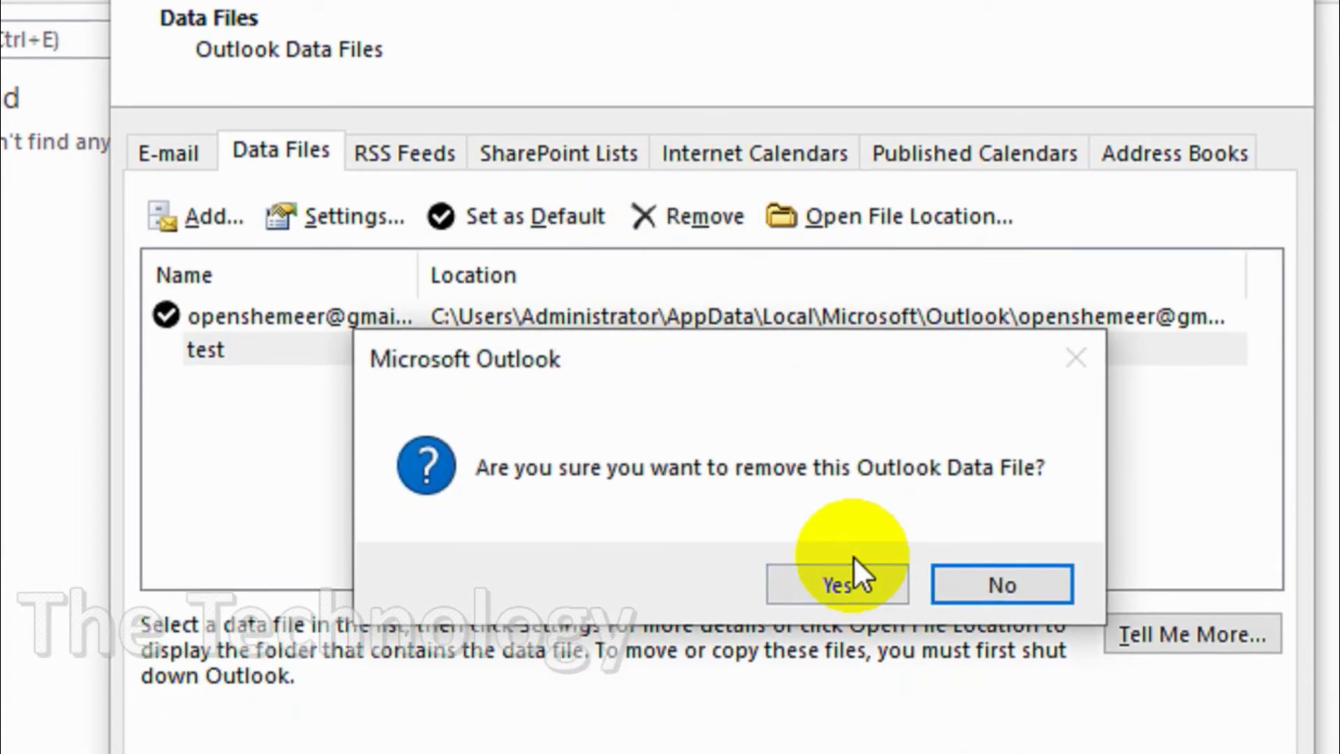
left_click(853, 557)
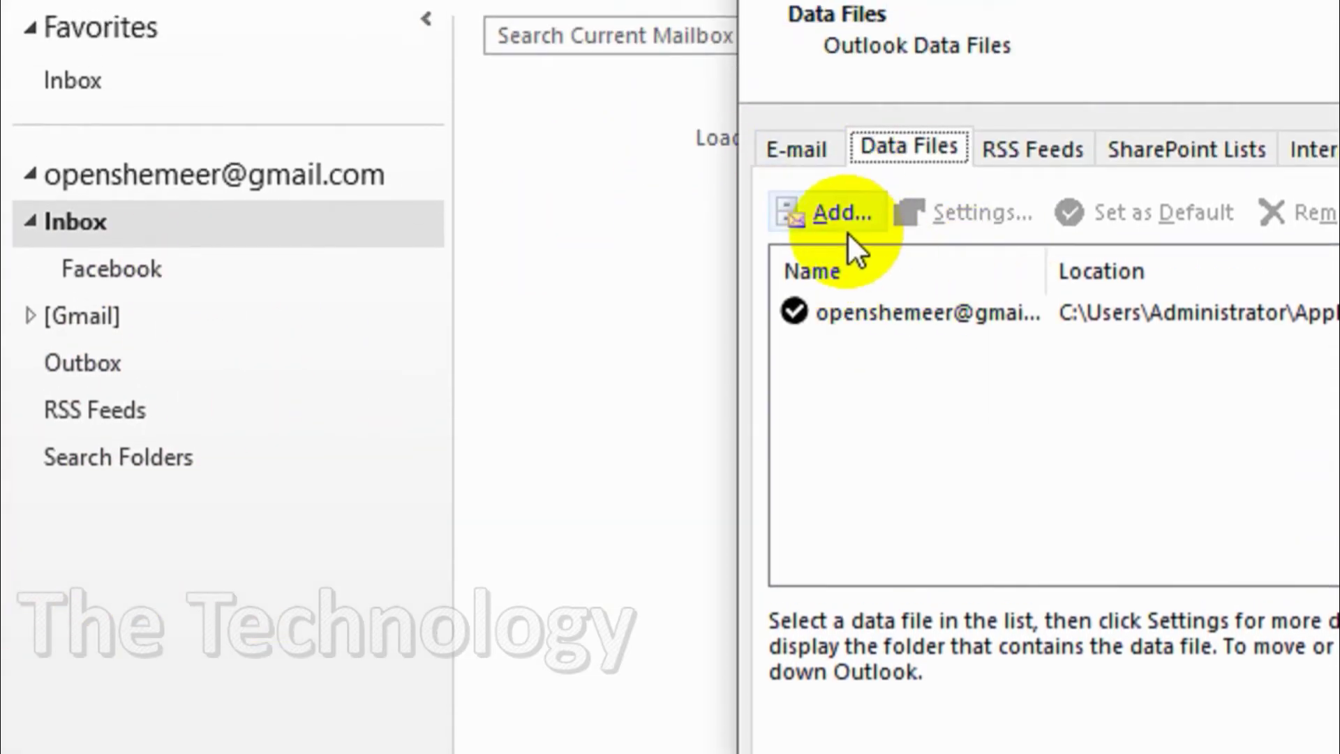
- Add archive.pst from Documents > Outlook Files as an Outlook data file (.pst)
left_click(841, 218)
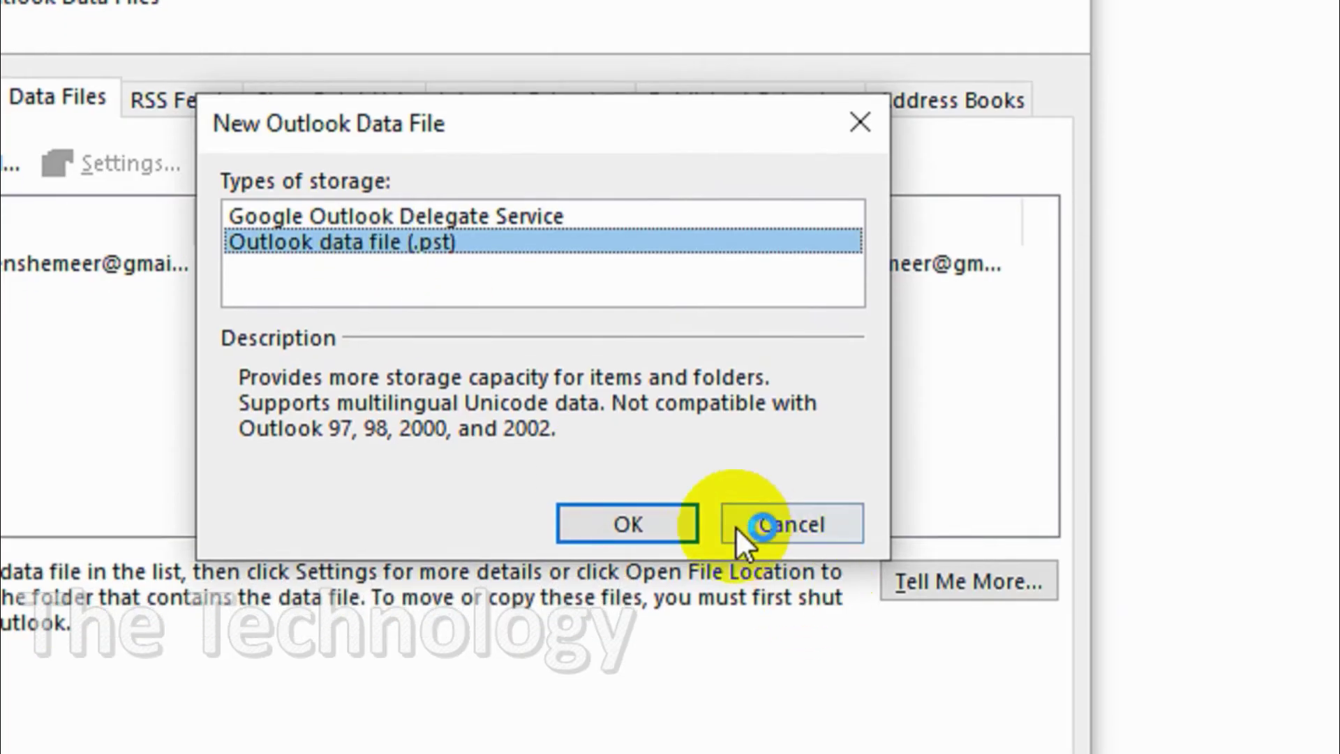
left_click(628, 527)
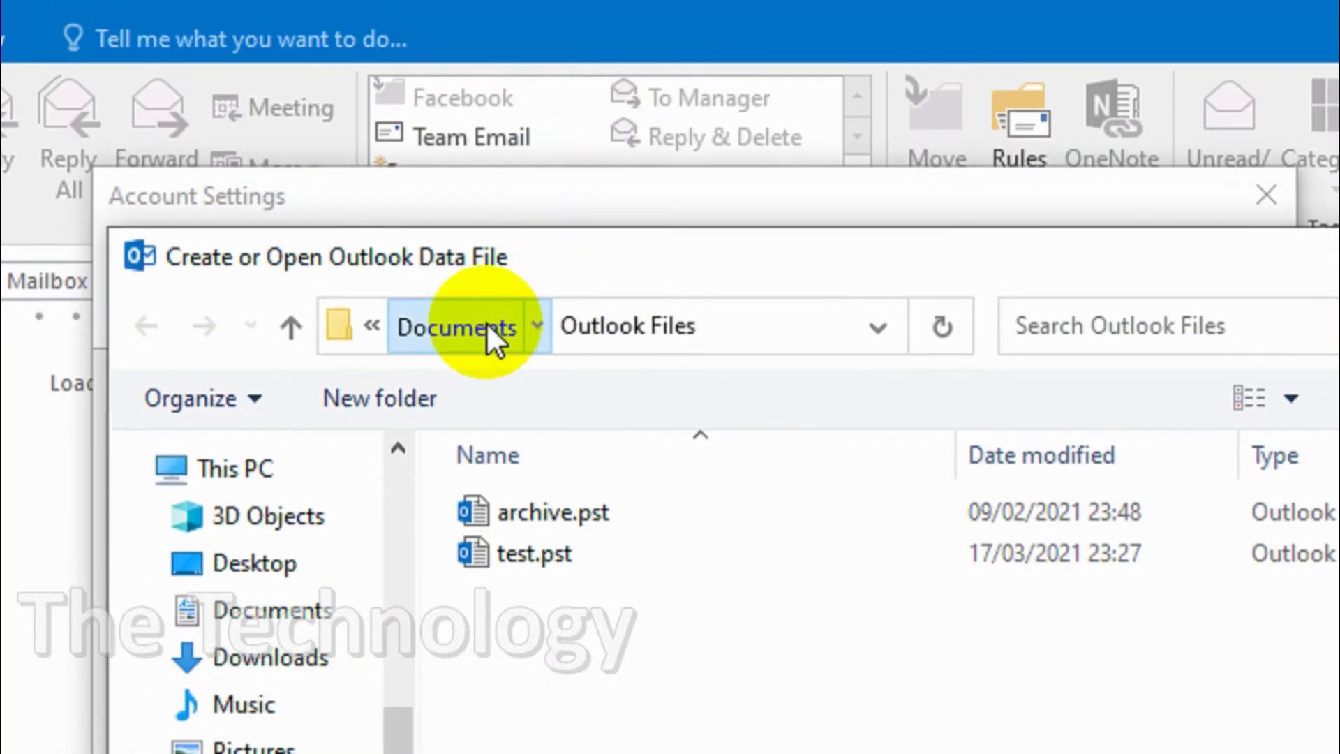
left_click(454, 325)
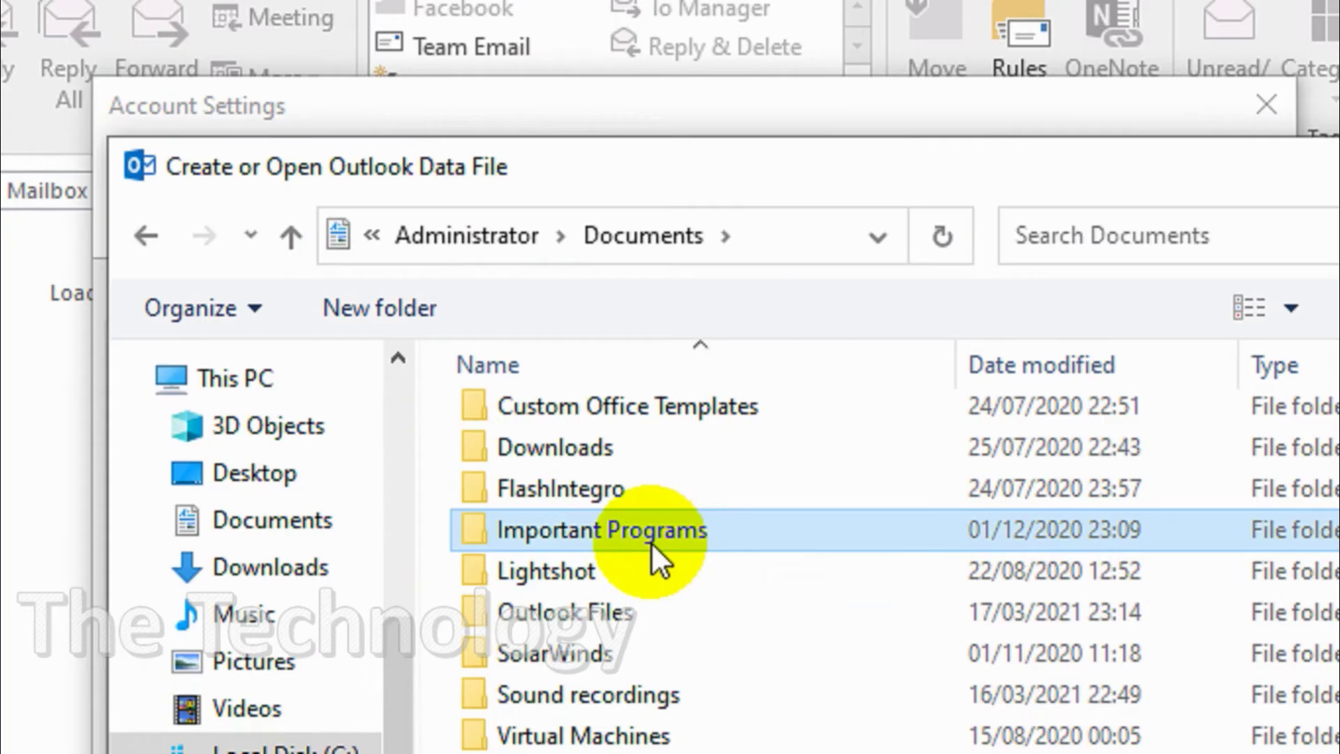
key("Return")
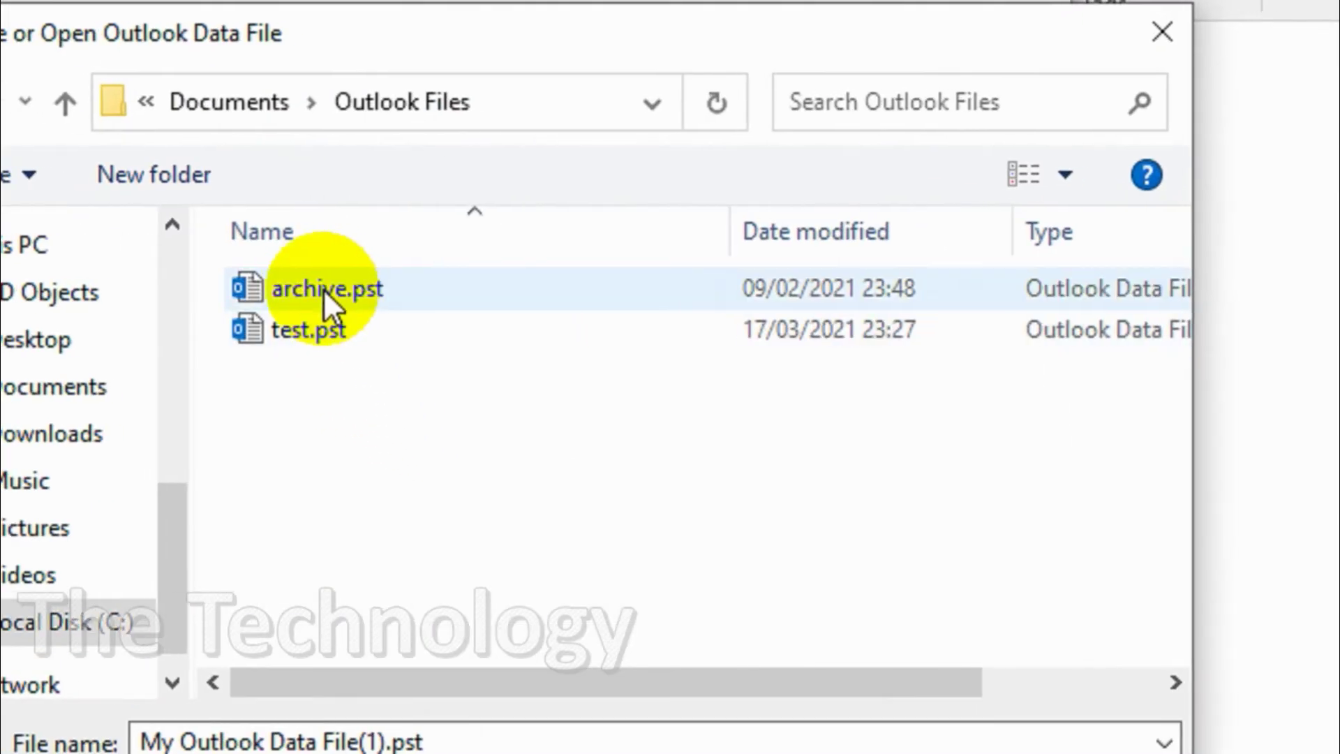
left_click(320, 289)
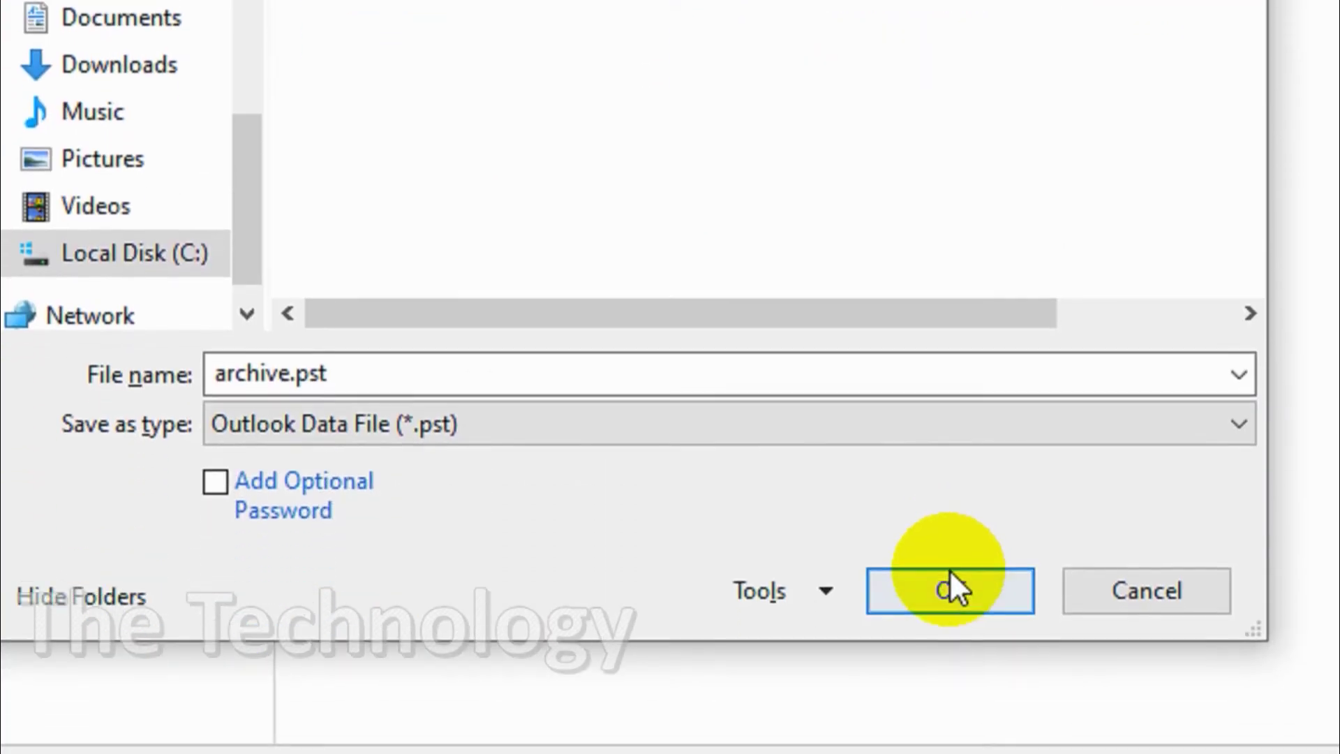
left_click(950, 734)
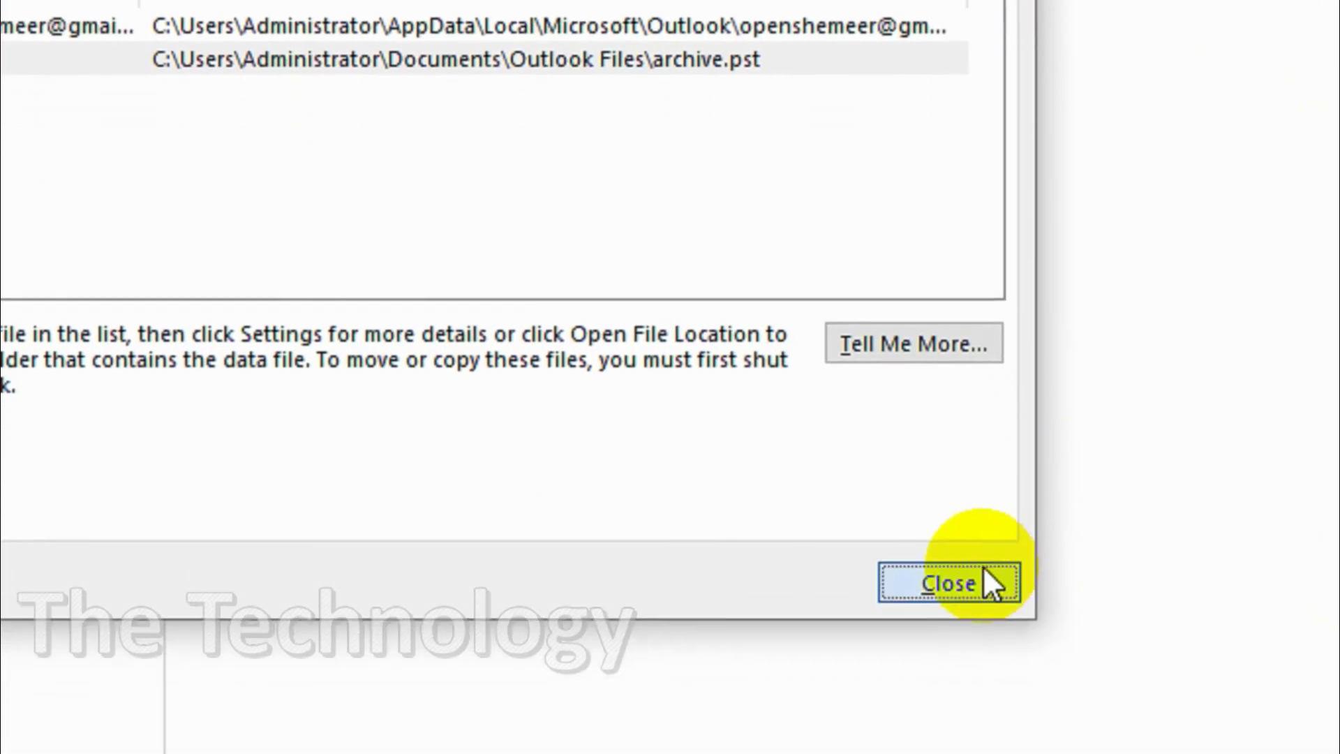
- Close Account Settings, expand archives and its [Gmail] folder, and view Sent Mail, Trash and Deleted Items
left_click(952, 580)
left_click(26, 263)
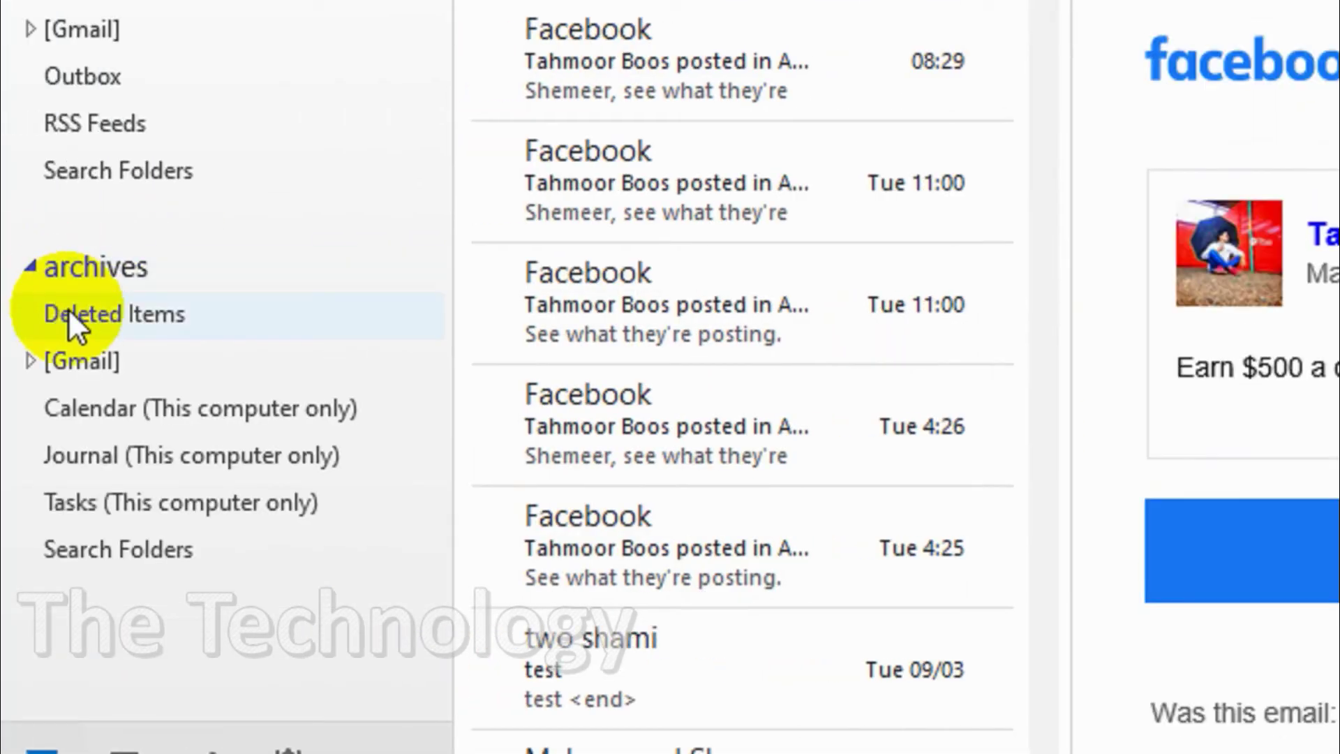
left_click(84, 361)
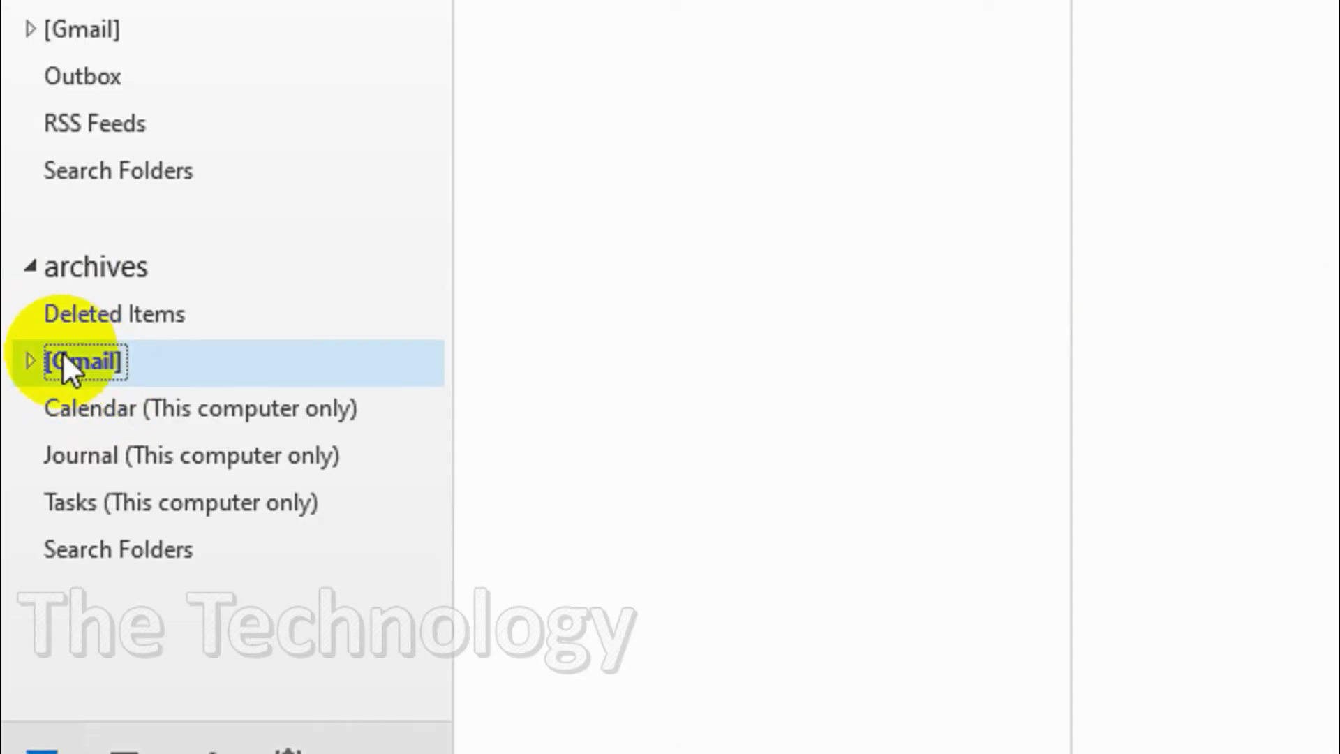
left_click(29, 360)
left_click(113, 409)
left_click(89, 455)
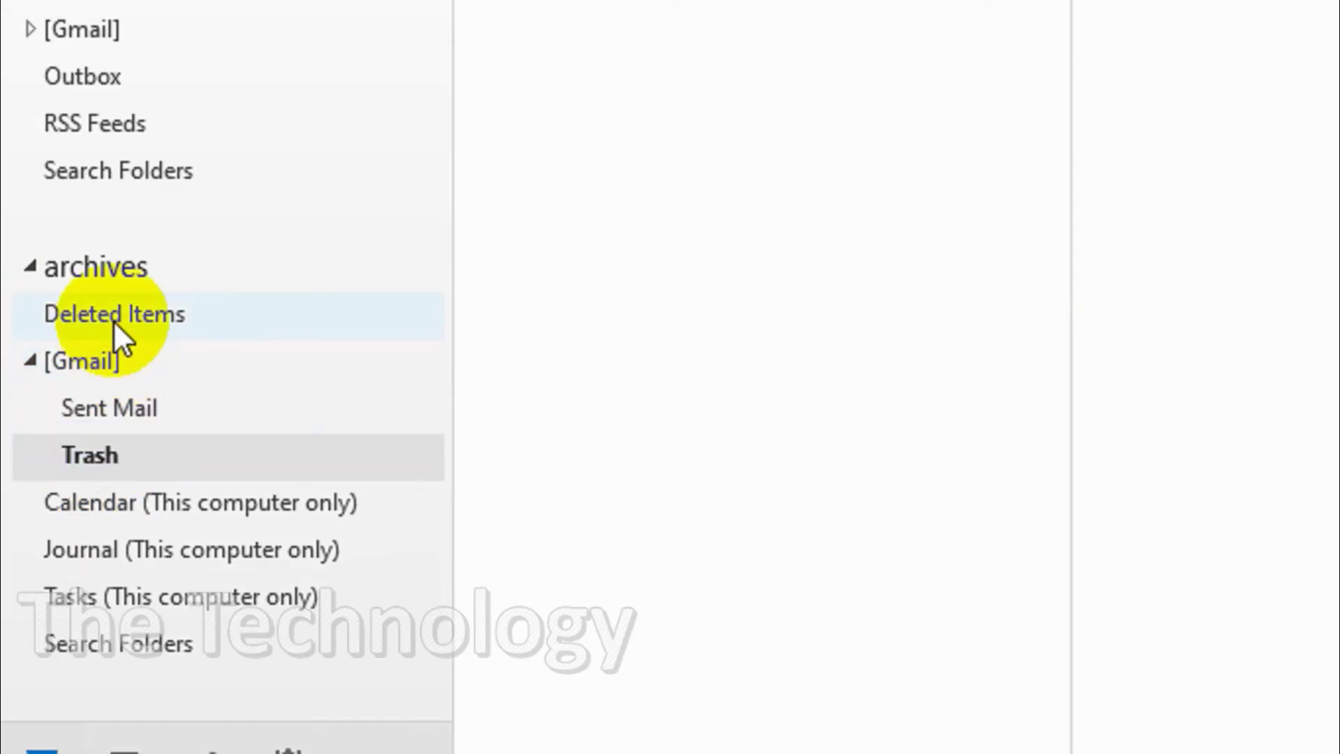
left_click(113, 321)
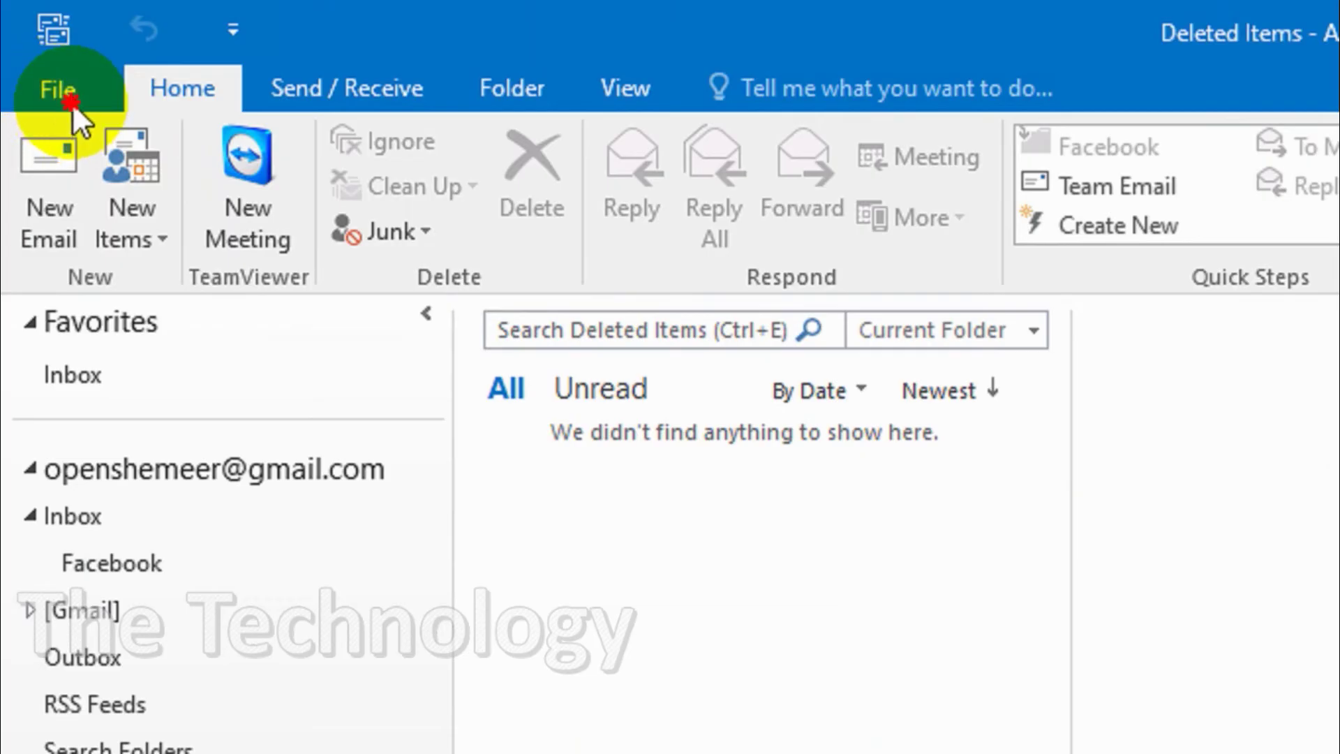
- Open Account Settings again on the Data Files tab
left_click(56, 90)
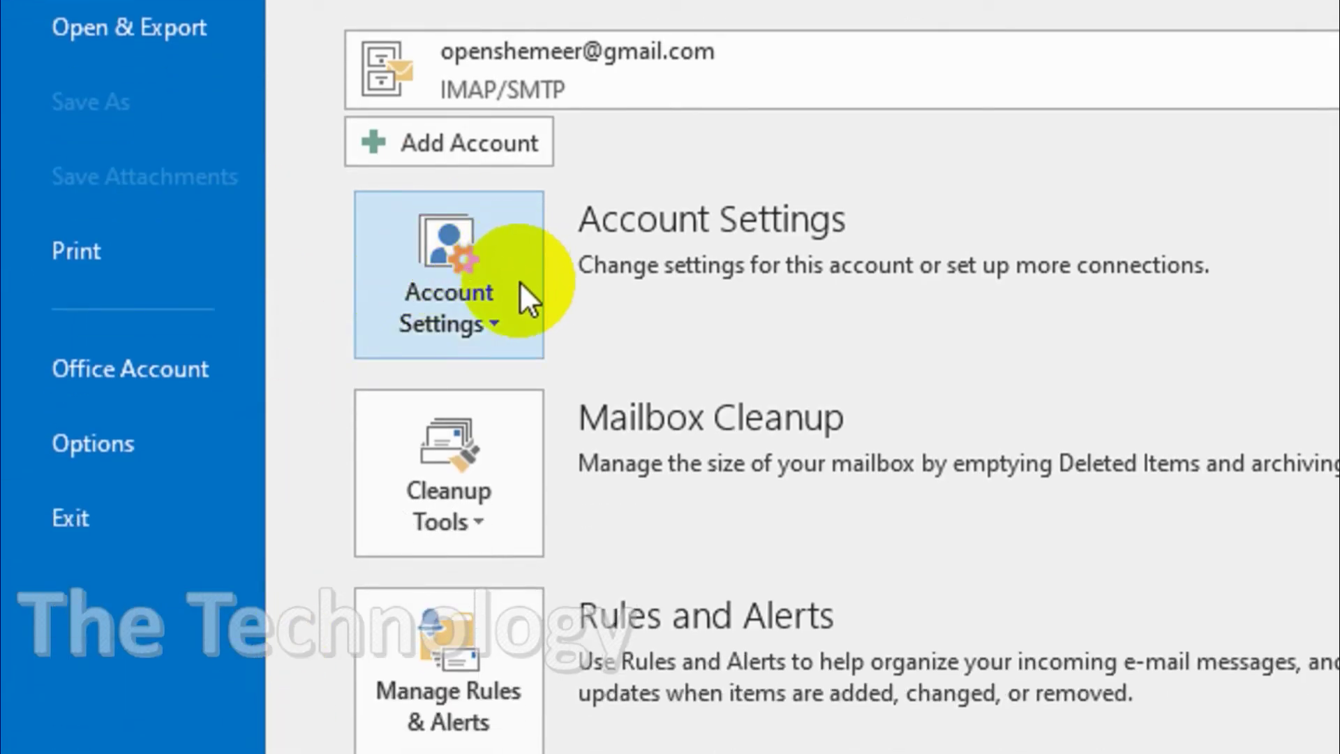
left_click(449, 281)
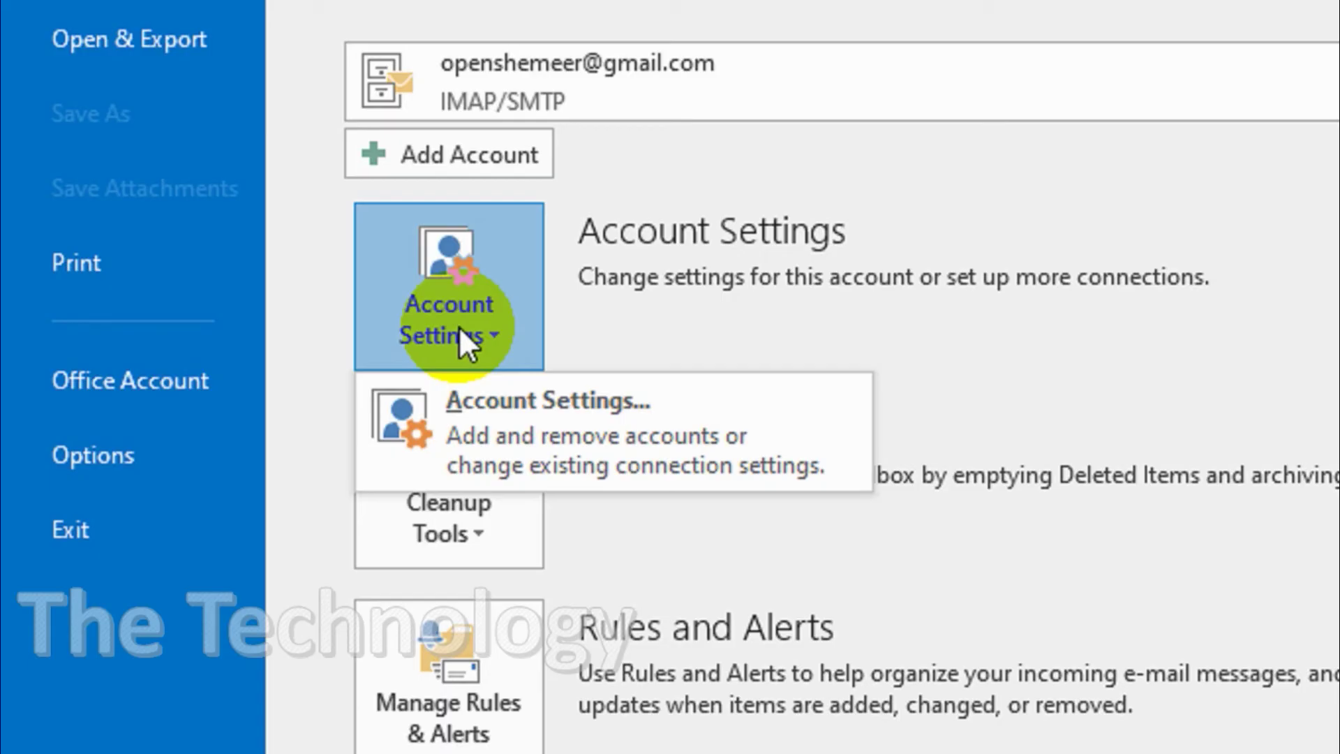
left_click(579, 460)
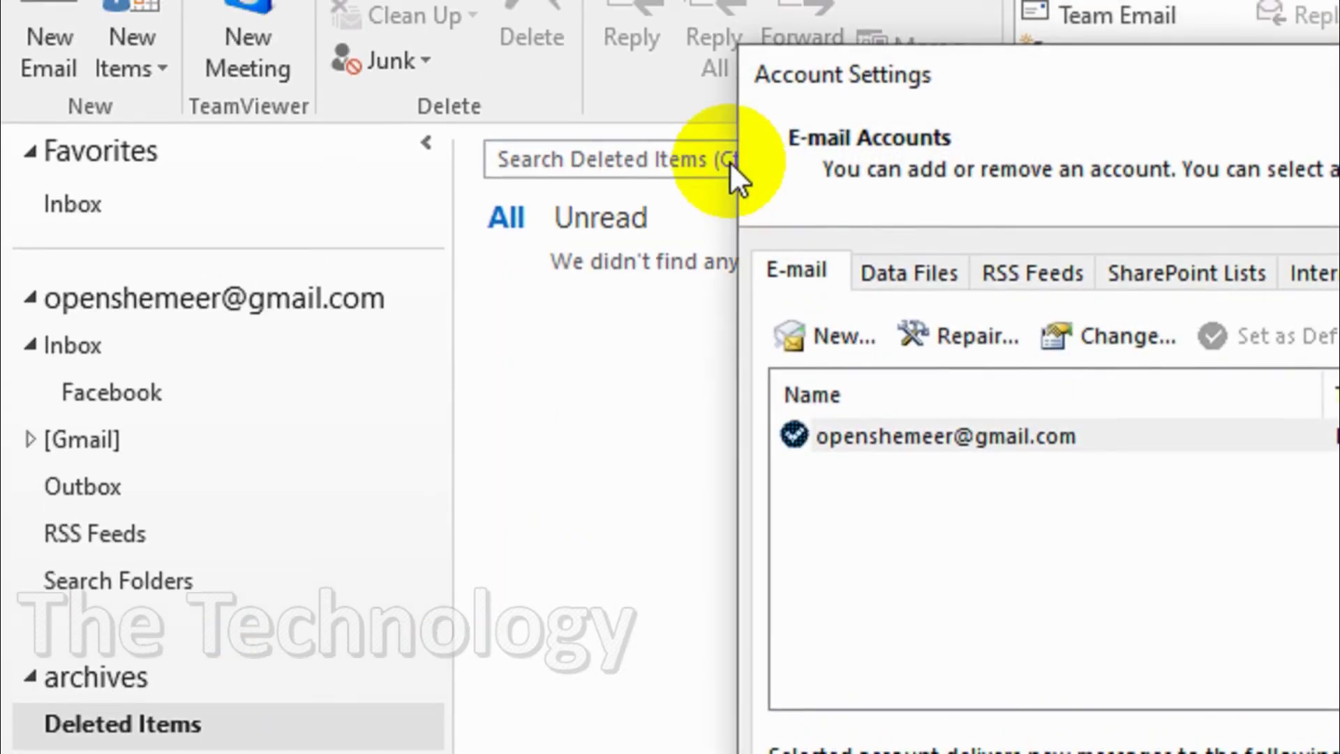
left_click(870, 280)
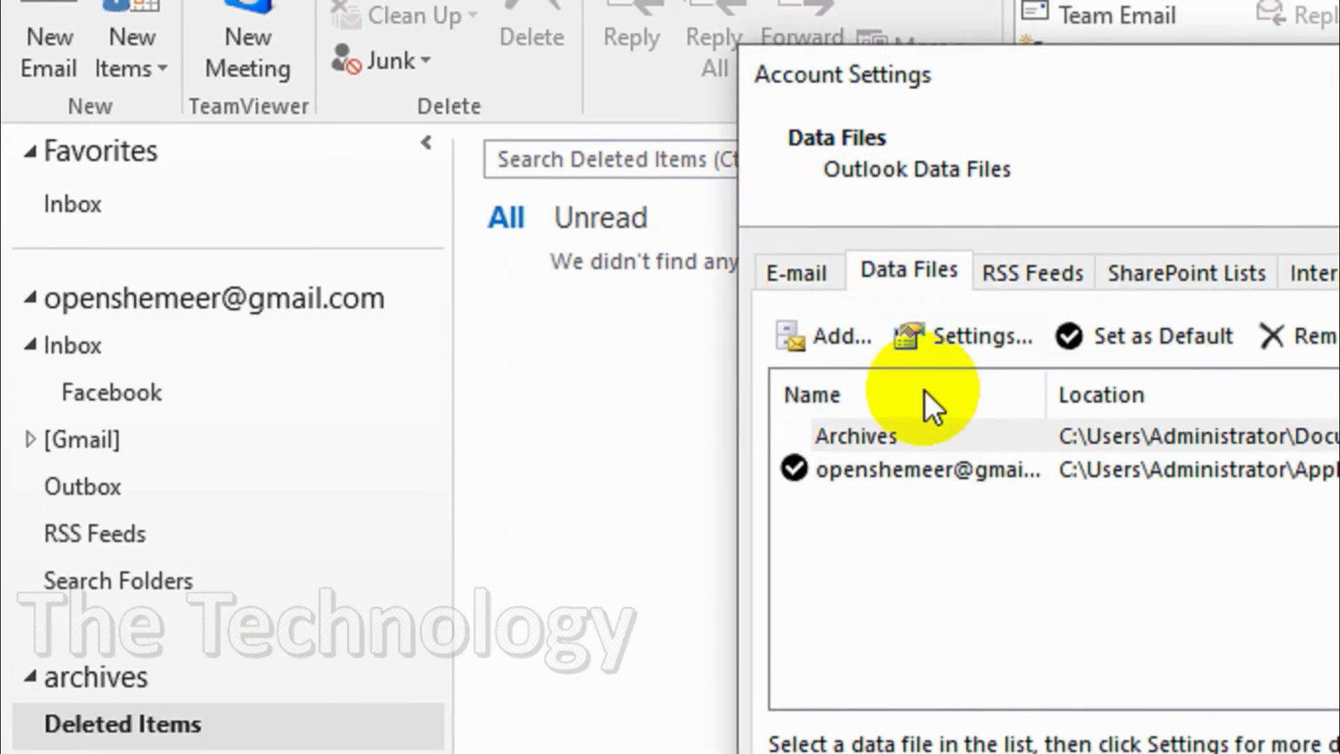
- Add test.pst as an Outlook data file and close Account Settings
left_click(840, 338)
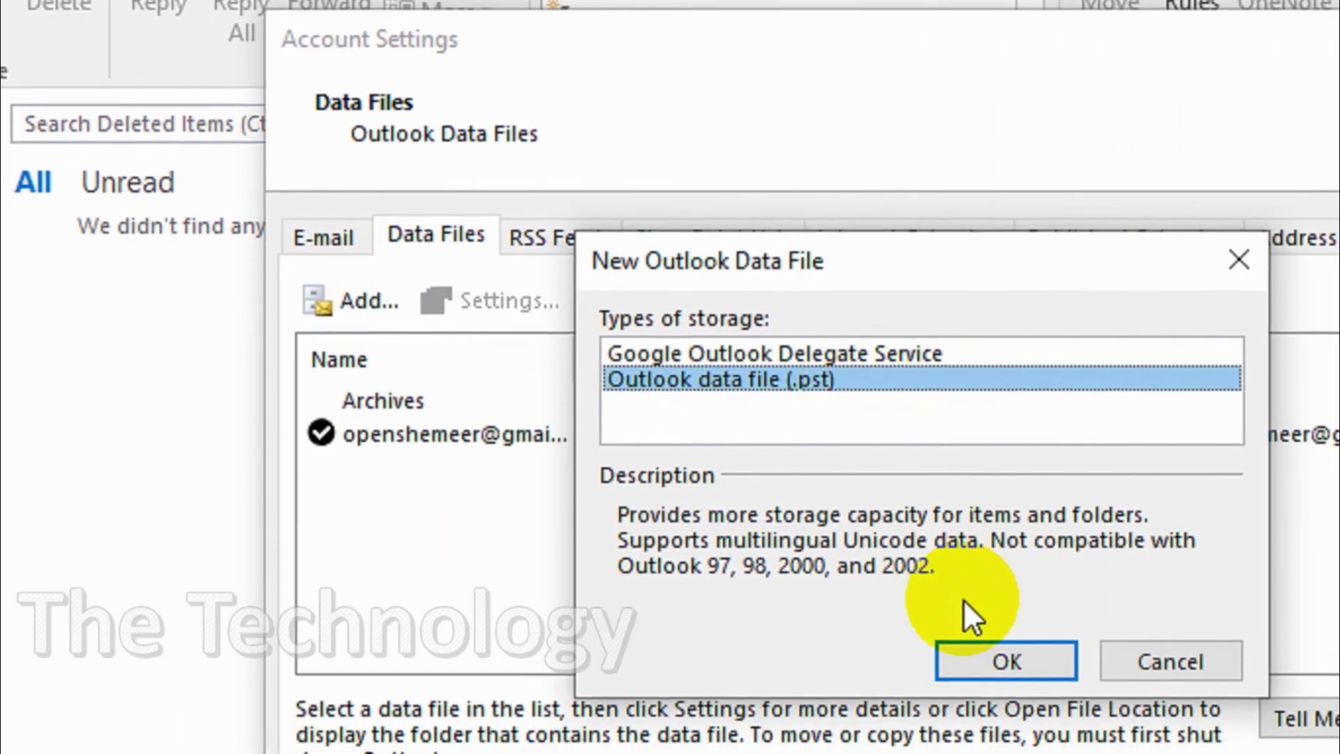
left_click(1000, 566)
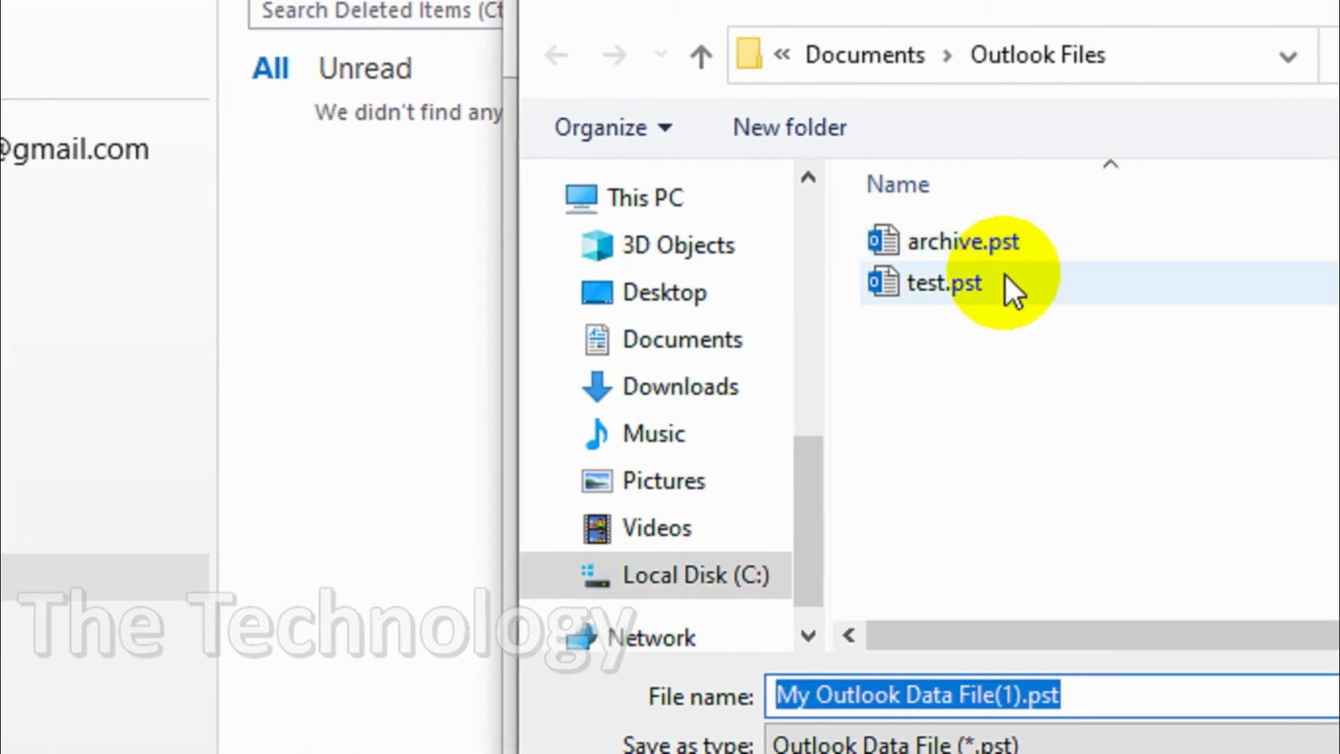
left_click(1004, 274)
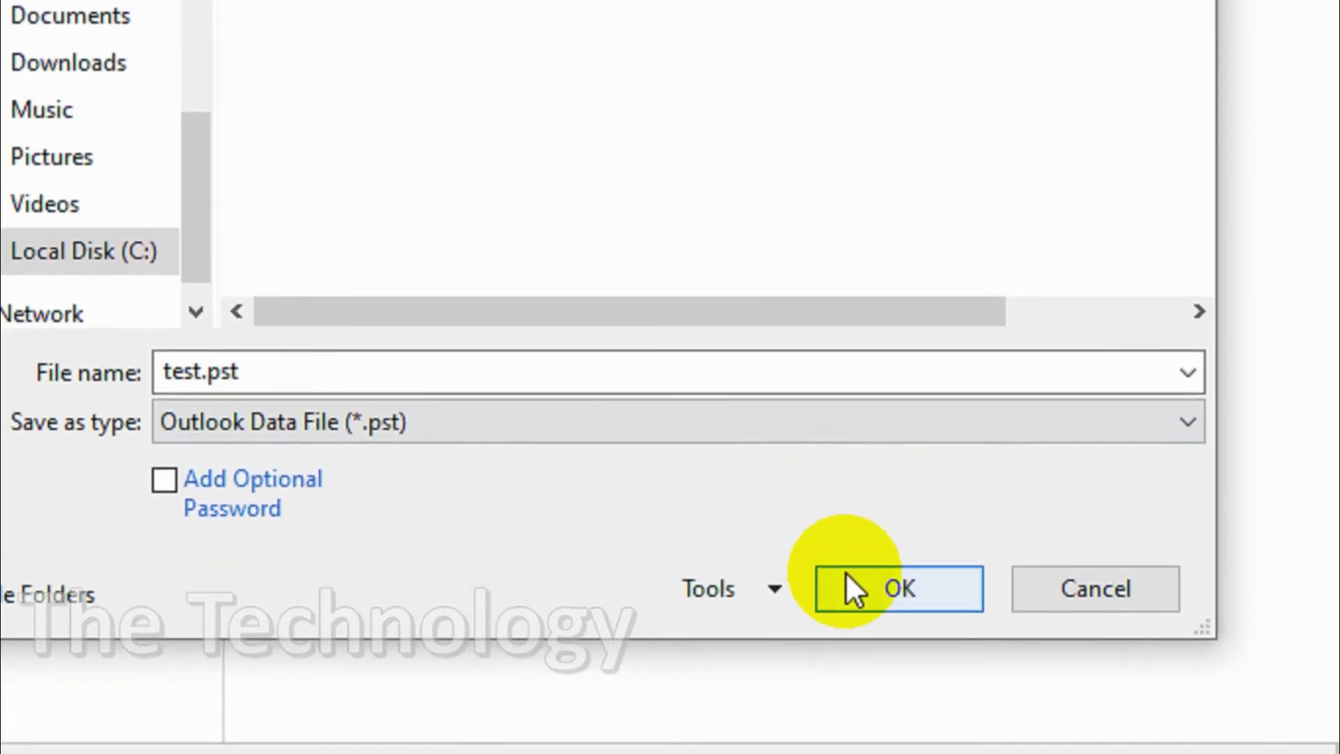
left_click(848, 586)
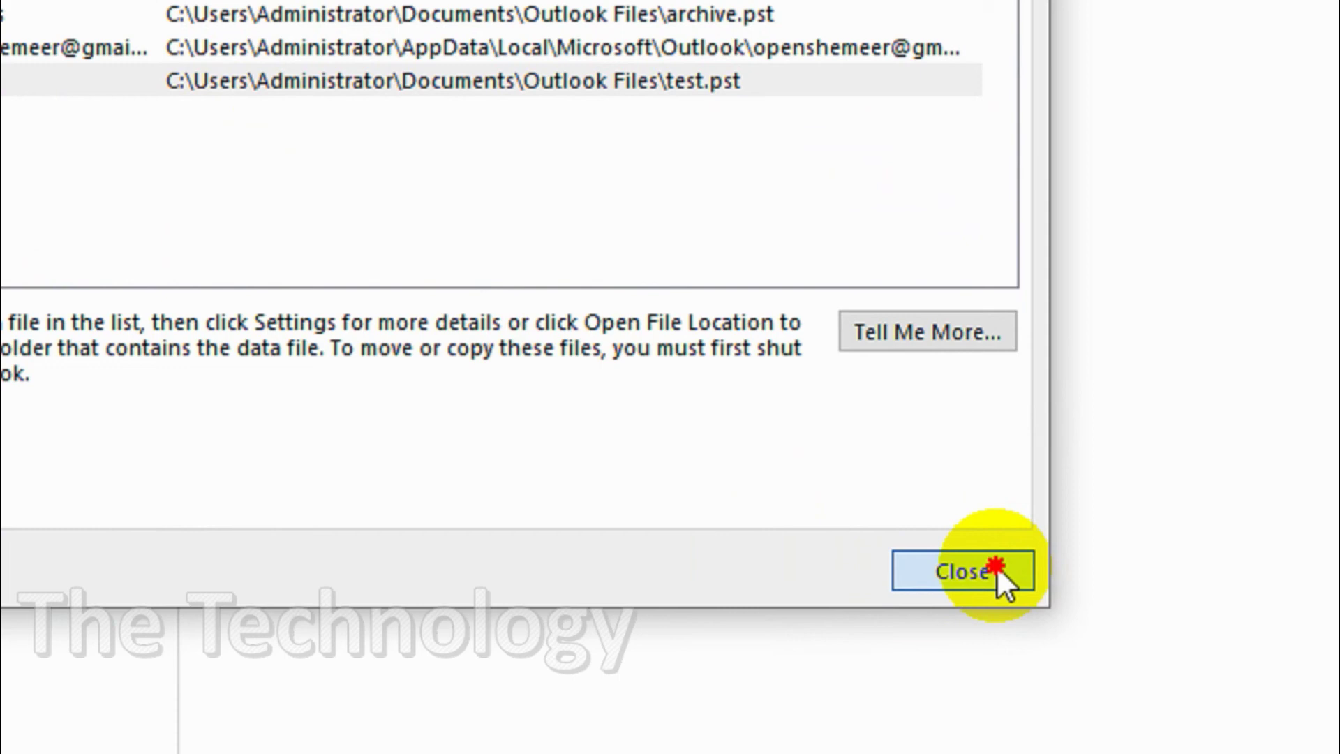
left_click(995, 567)
- Collapse archives, expand test and its Inbox, and open the Facebook subfolder
left_click(15, 255)
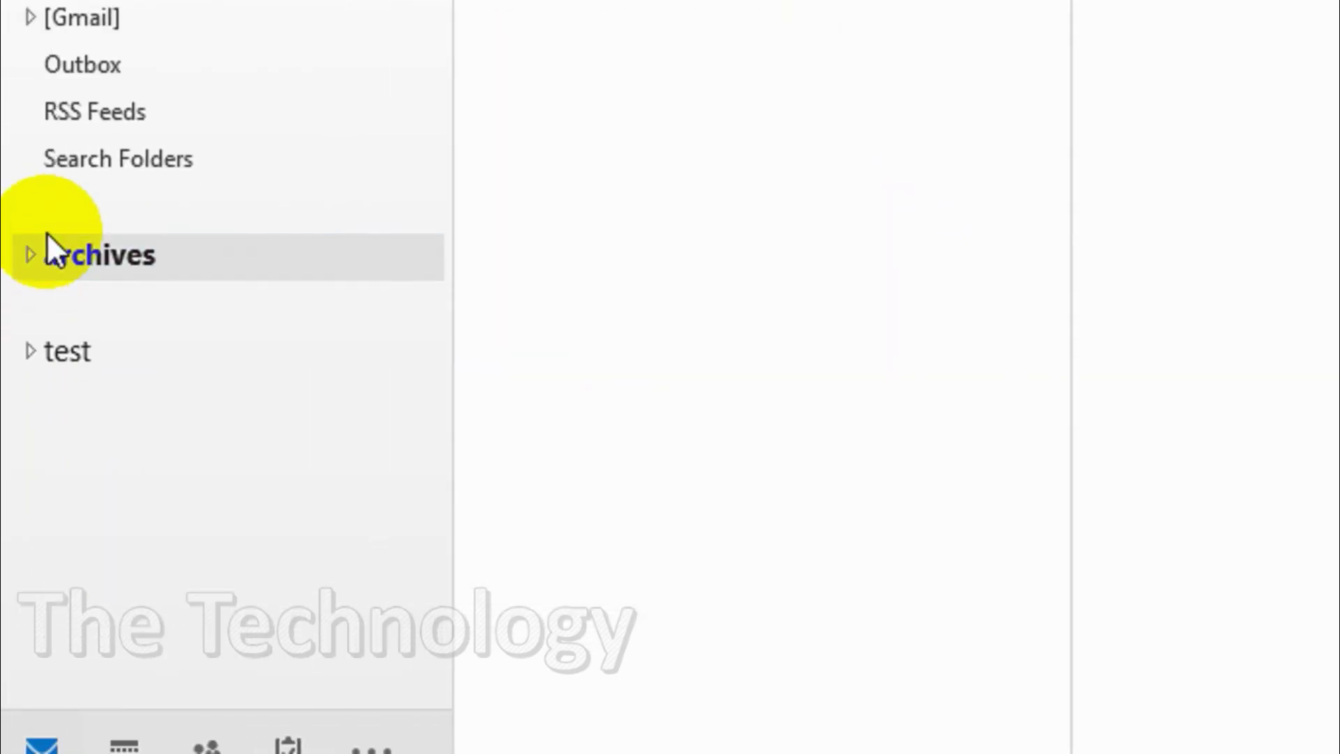
left_click(45, 353)
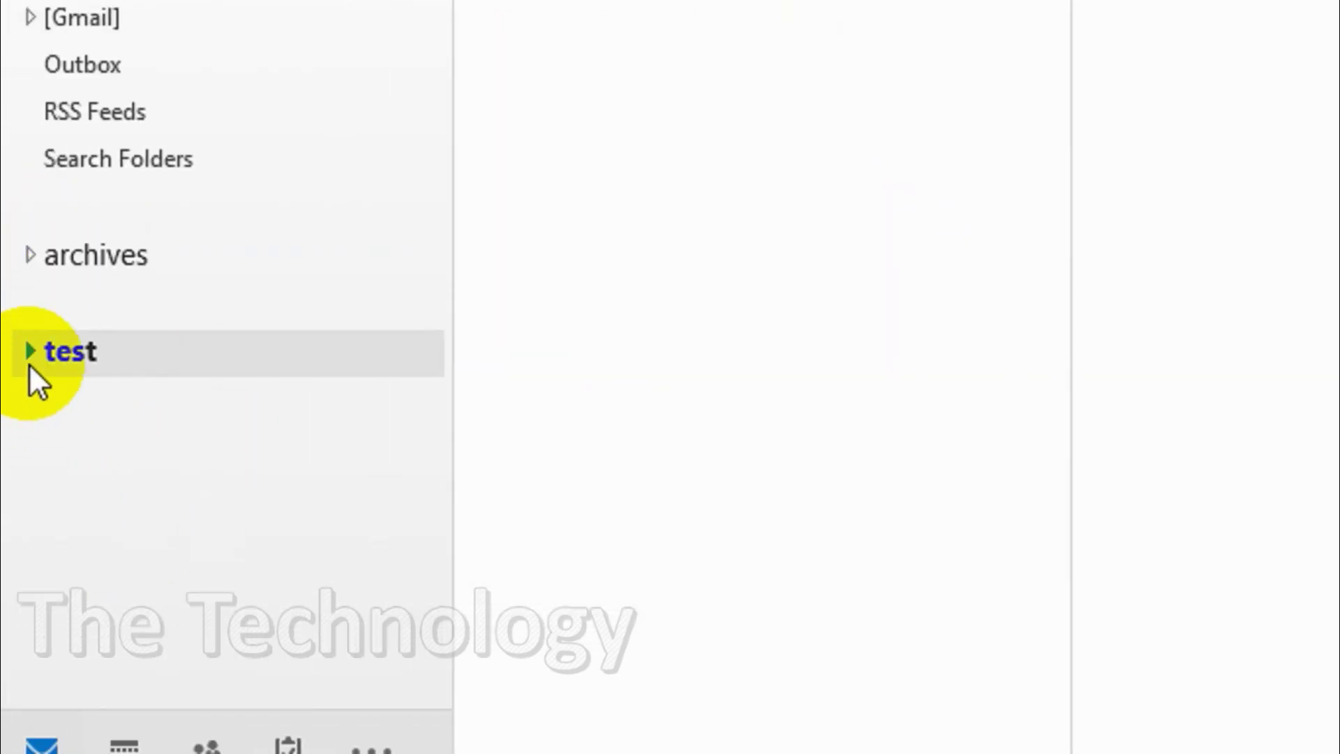
left_click(27, 353)
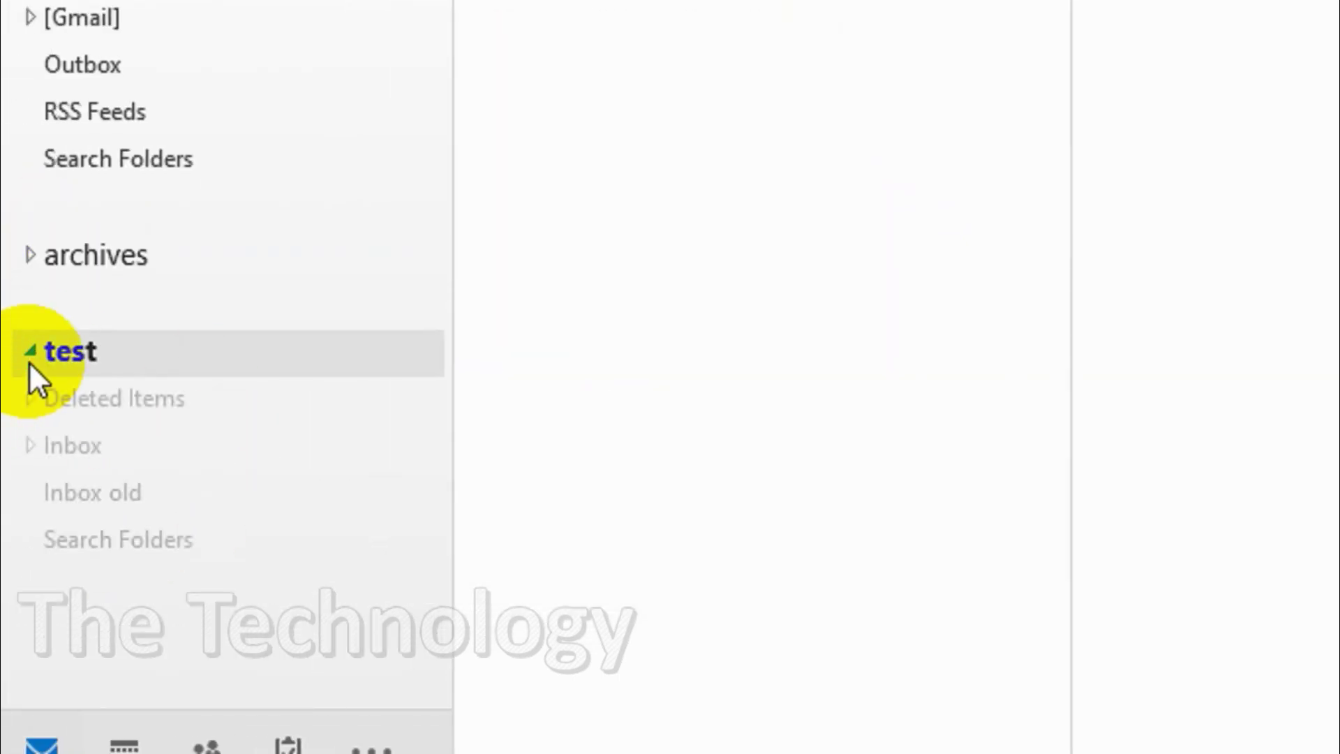
left_click(31, 445)
left_click(141, 496)
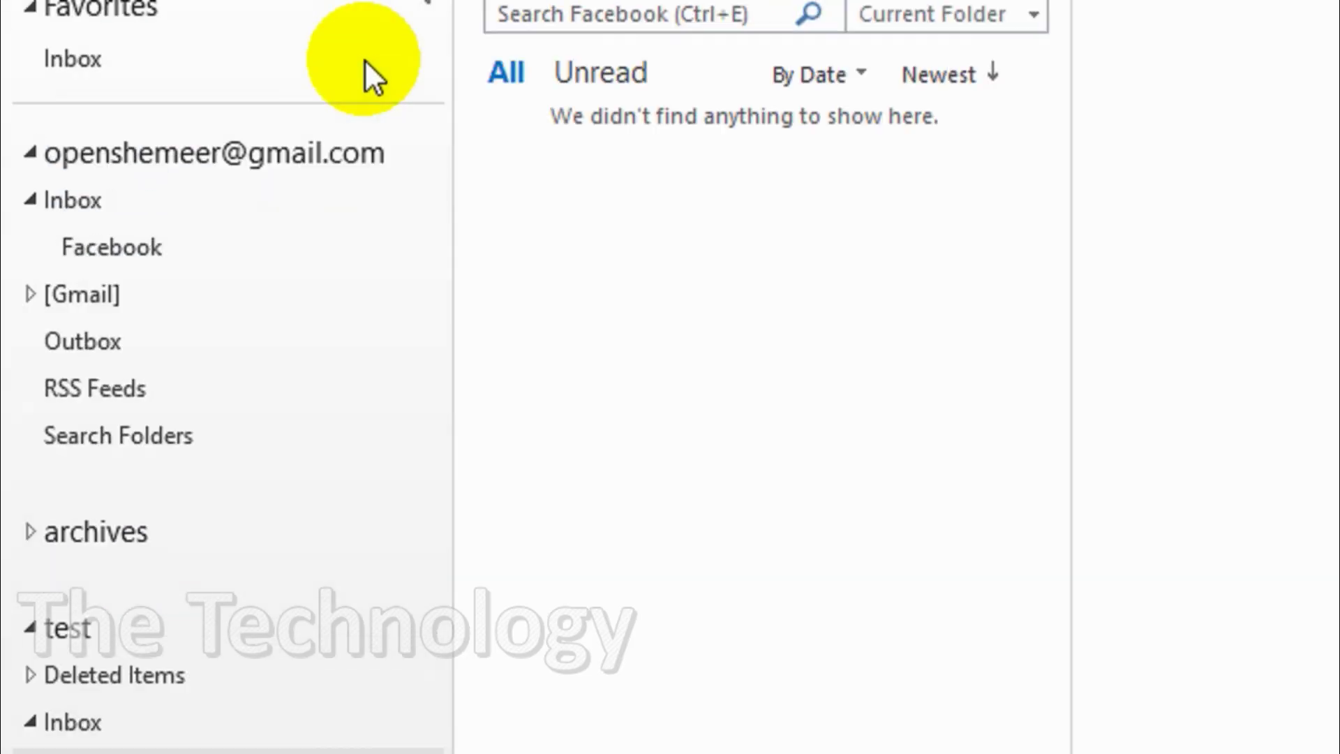